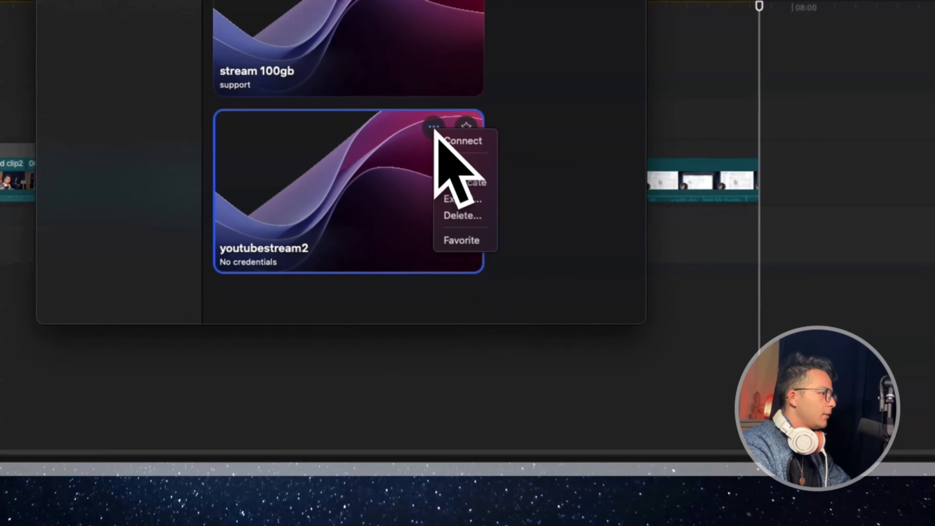
- Start a connection to the saved PC youtubestream2 and accept connecting despite its unverified identity
{"action": "left_click", "coordinate": [450, 146]}
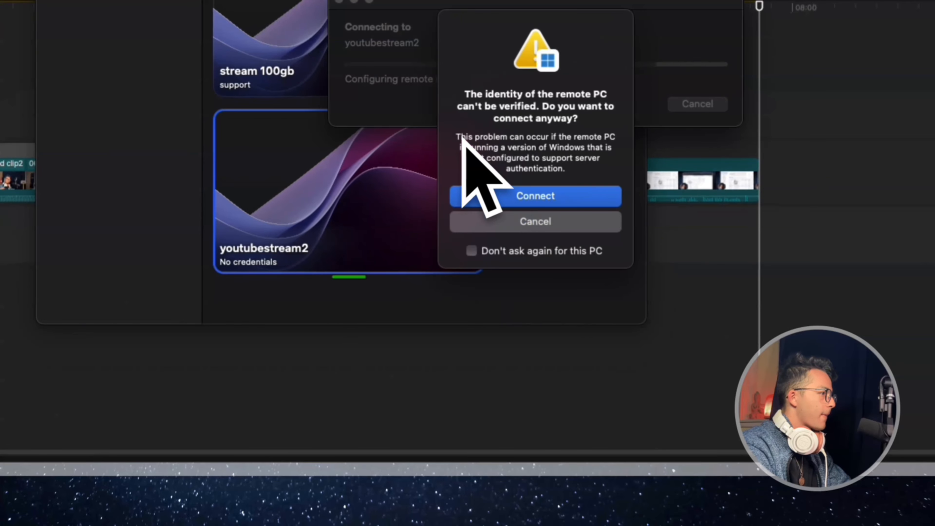
{"action": "left_click_drag", "start_coordinate": [471, 94], "coordinate": [597, 104]}
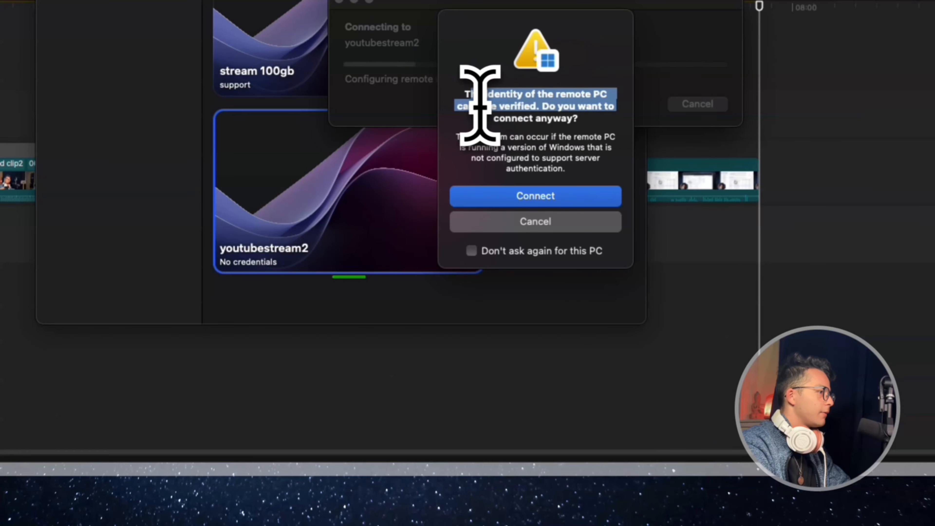
{"action": "left_click", "coordinate": [525, 155]}
{"action": "left_click", "coordinate": [527, 199]}
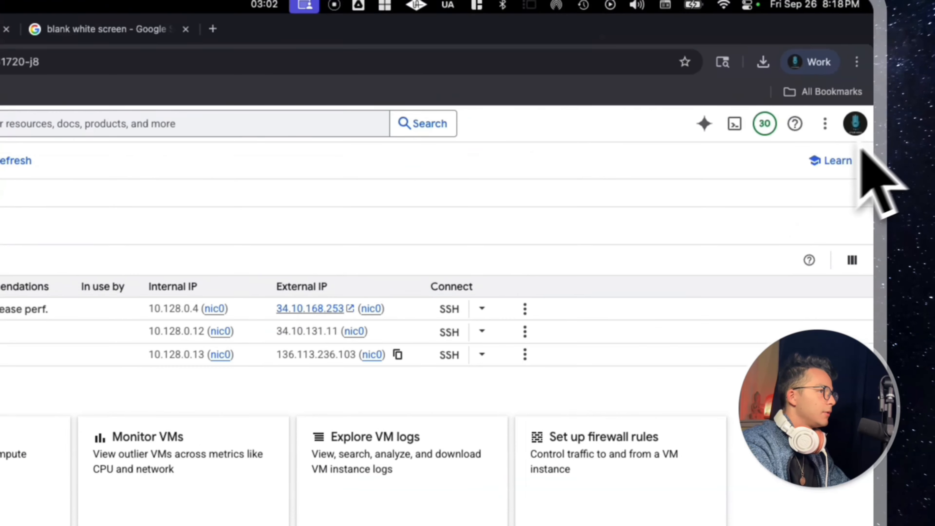
- Switch to the Google Cloud console and copy the username part of the signed-in account's e-mail address
{"action": "left_click", "coordinate": [857, 127]}
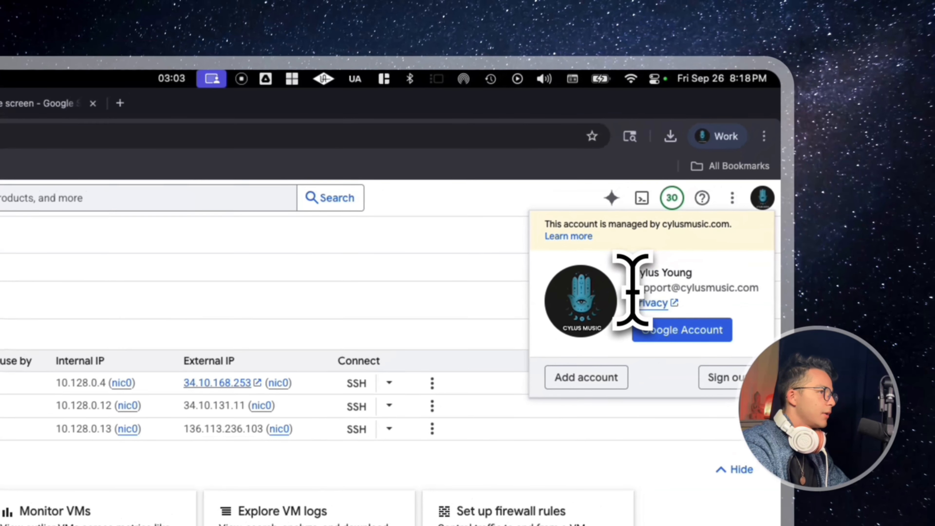
{"action": "double_click", "coordinate": [662, 283]}
{"action": "key", "text": "cmd+c"}
{"action": "right_click", "coordinate": [665, 288]}
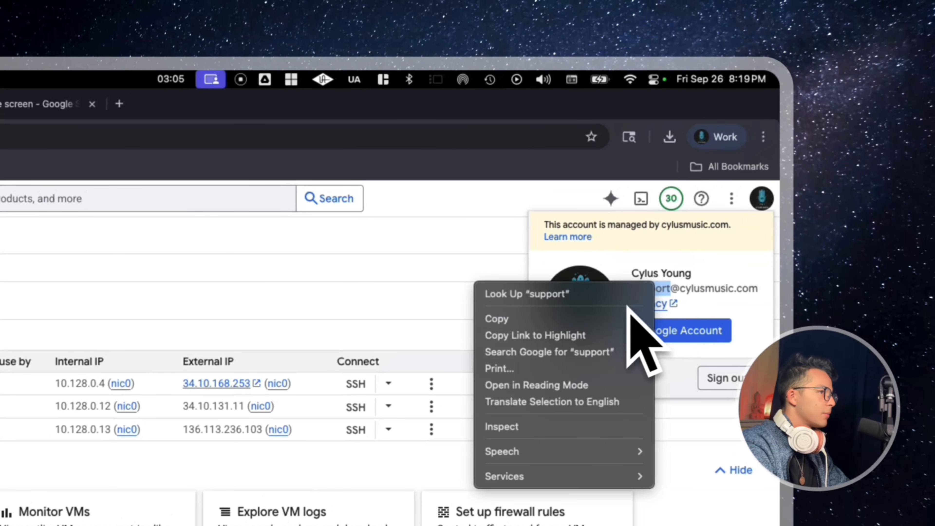
{"action": "left_click", "coordinate": [582, 320]}
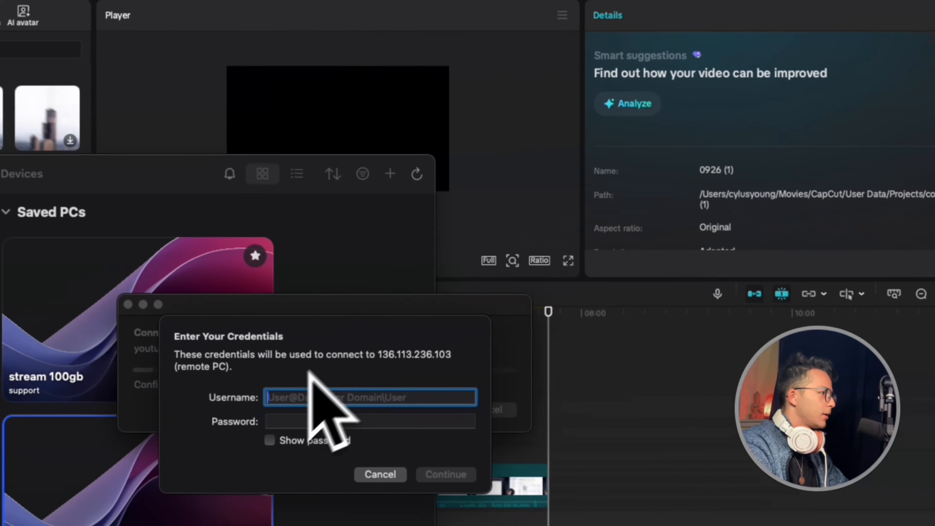
- Switch back to Windows App and log in to the remote PC with the copied username and the account password
{"action": "right_click", "coordinate": [376, 364]}
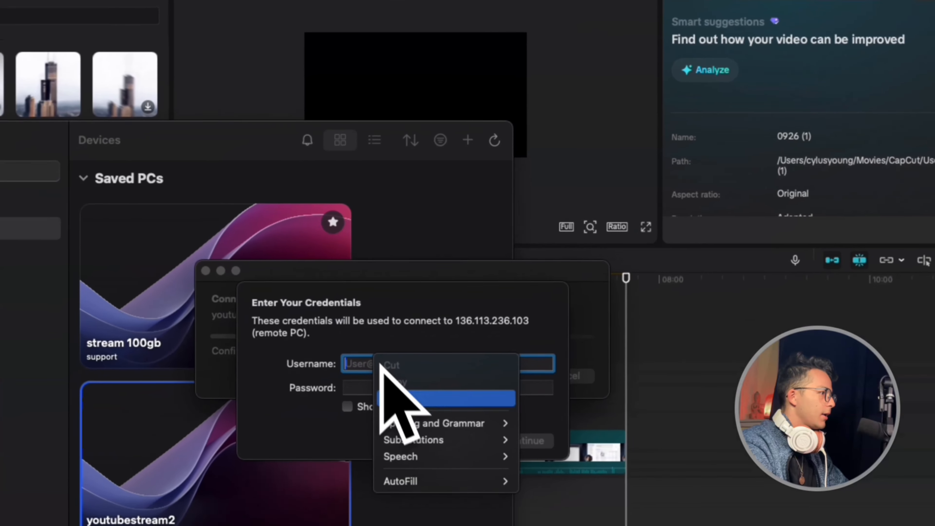
{"action": "left_click", "coordinate": [394, 395]}
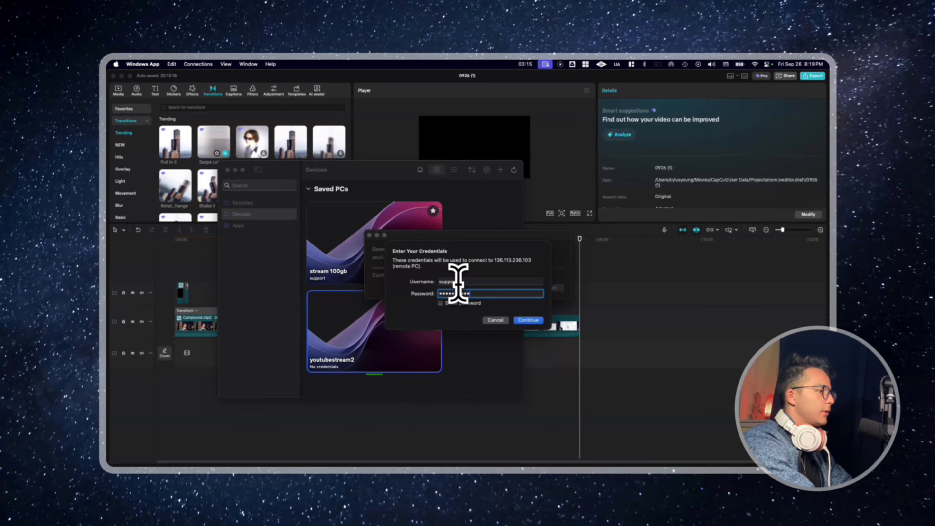
{"action": "key", "text": "Return"}
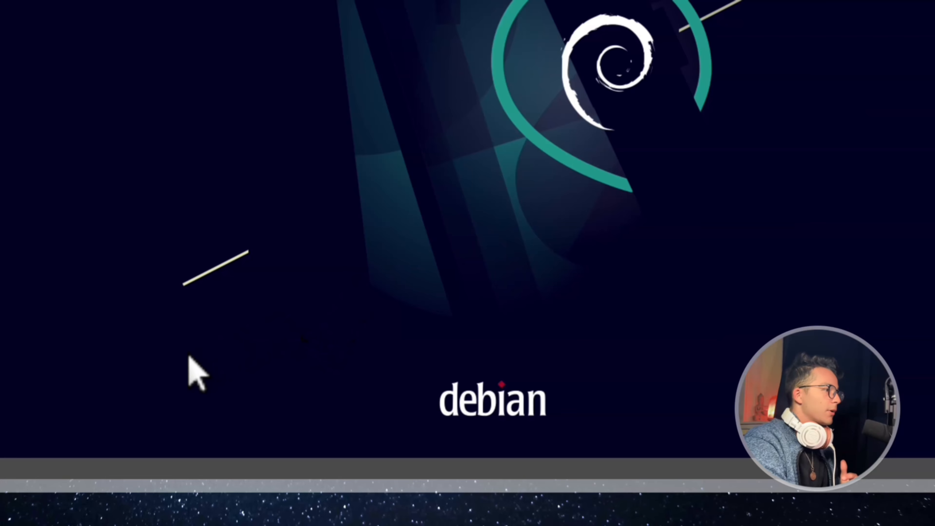
- Find and launch OBS Studio on the remote Debian desktop, and decline creating a new keyring password
{"action": "left_click_drag", "start_coordinate": [227, 300], "coordinate": [772, 10]}
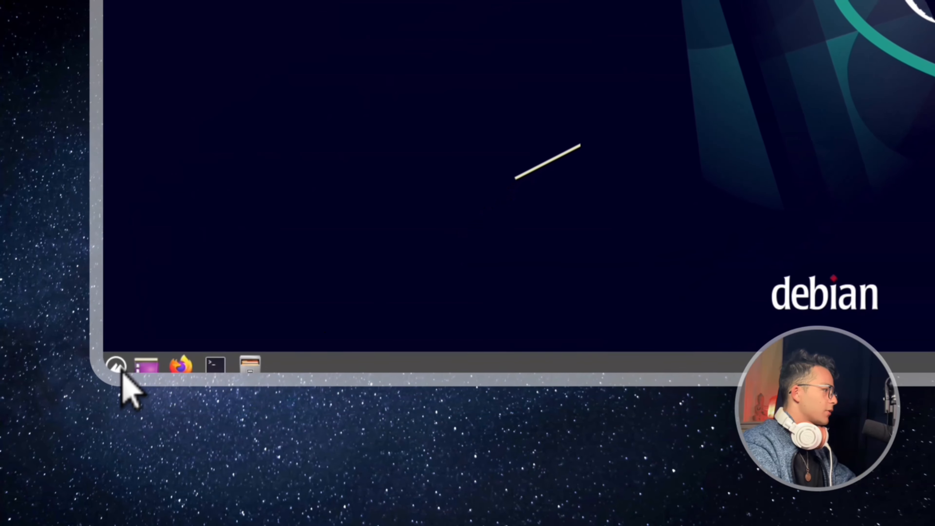
{"action": "left_click", "coordinate": [107, 391]}
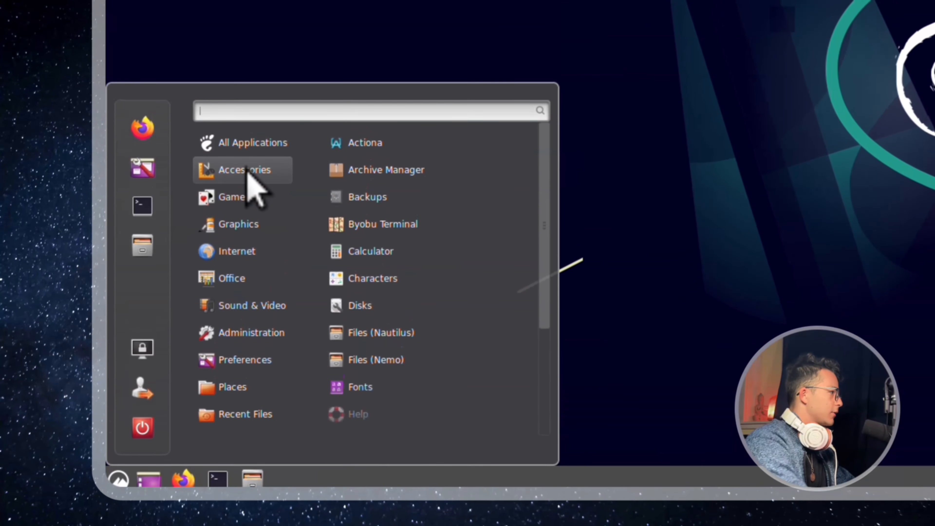
{"action": "type", "text": "obs"}
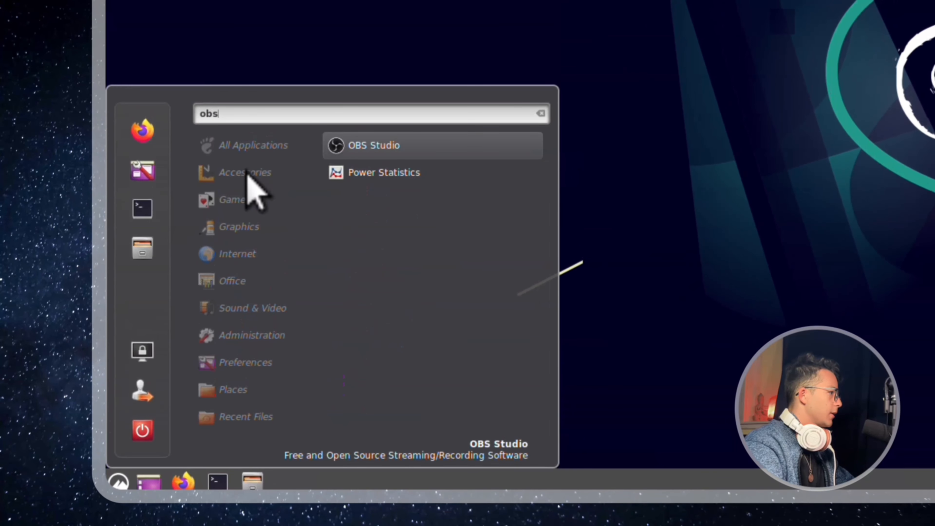
{"action": "left_click", "coordinate": [366, 146]}
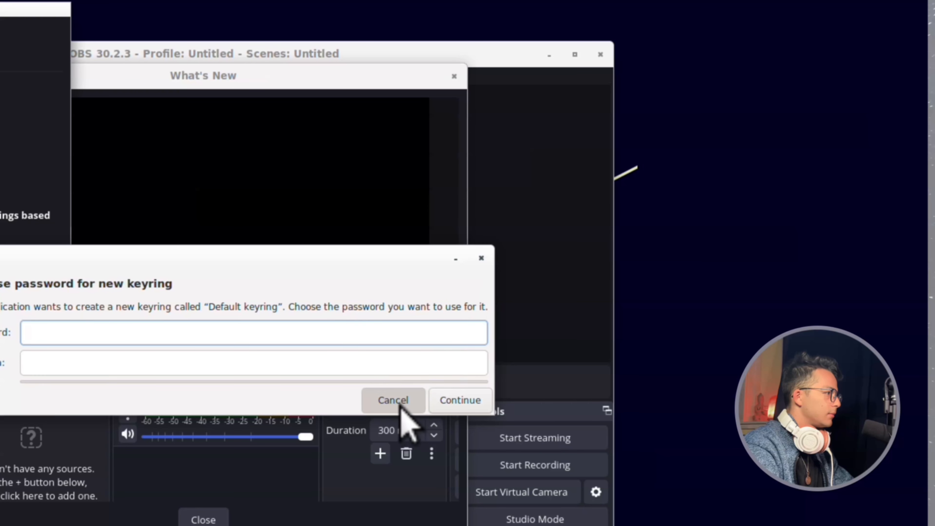
{"action": "left_click", "coordinate": [396, 400]}
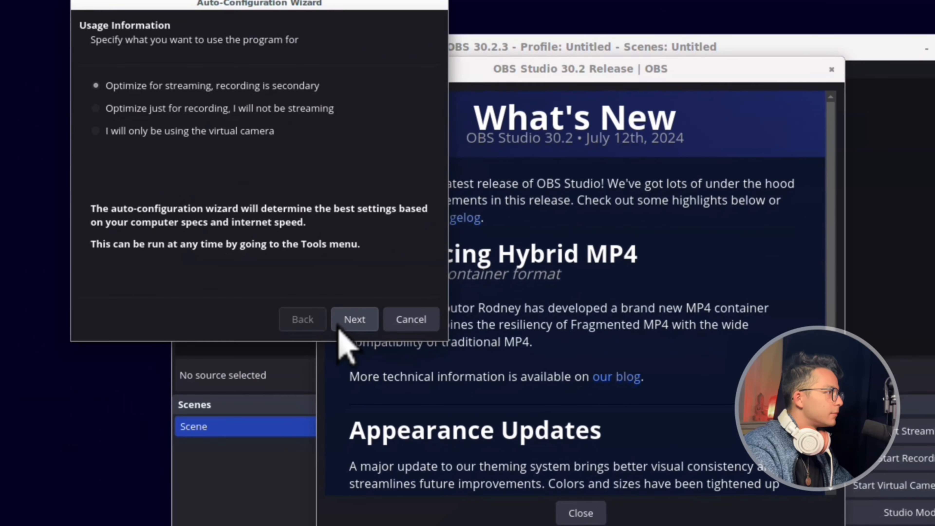
- In the auto-configuration wizard, optimize for streaming, keep the current 1920x1080 canvas resolution and set the FPS to 30
{"action": "left_click", "coordinate": [330, 331]}
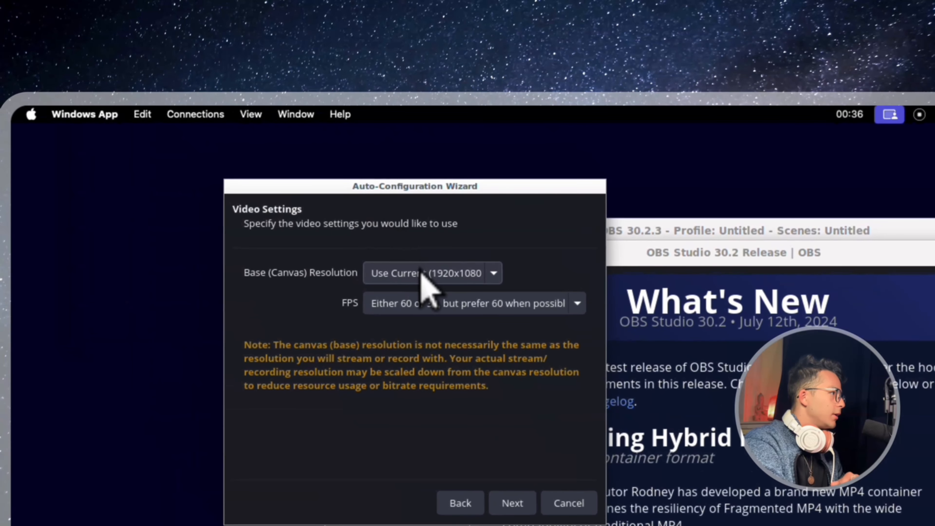
{"action": "left_click", "coordinate": [421, 274]}
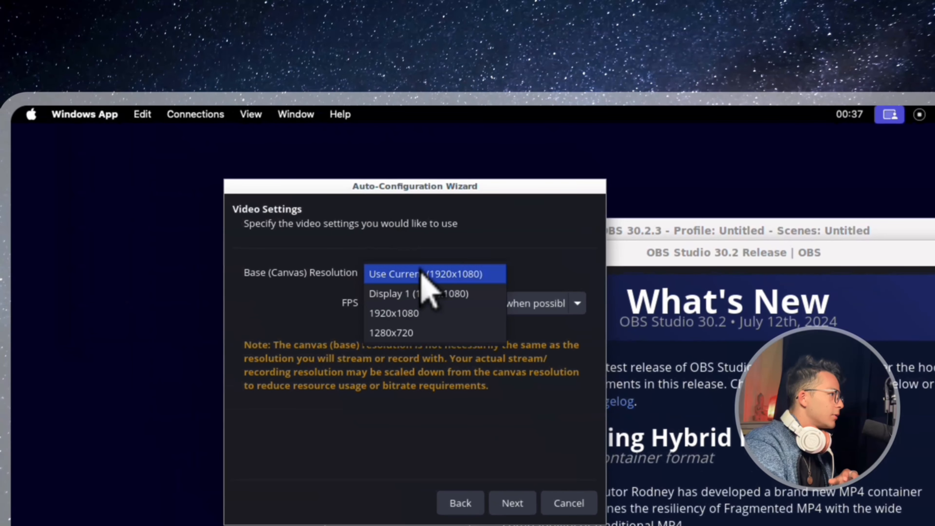
{"action": "left_click", "coordinate": [416, 376]}
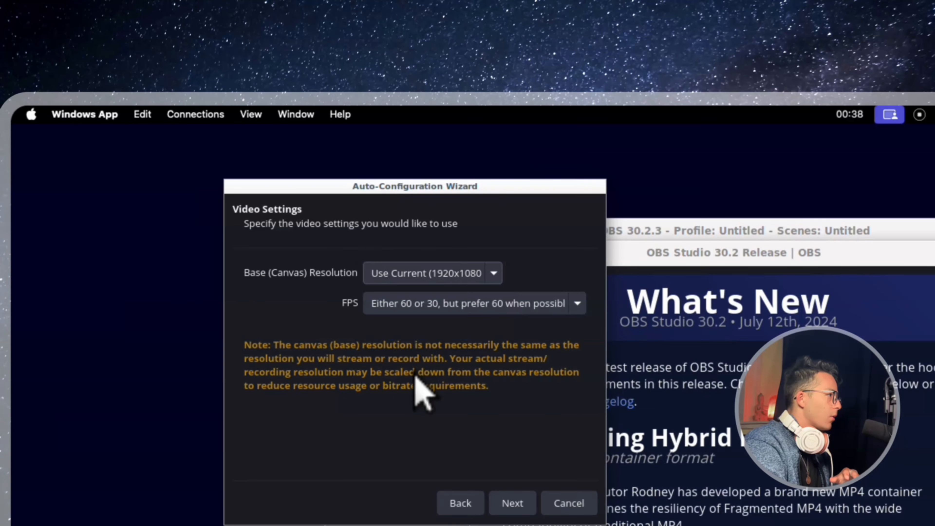
{"action": "left_click", "coordinate": [457, 306]}
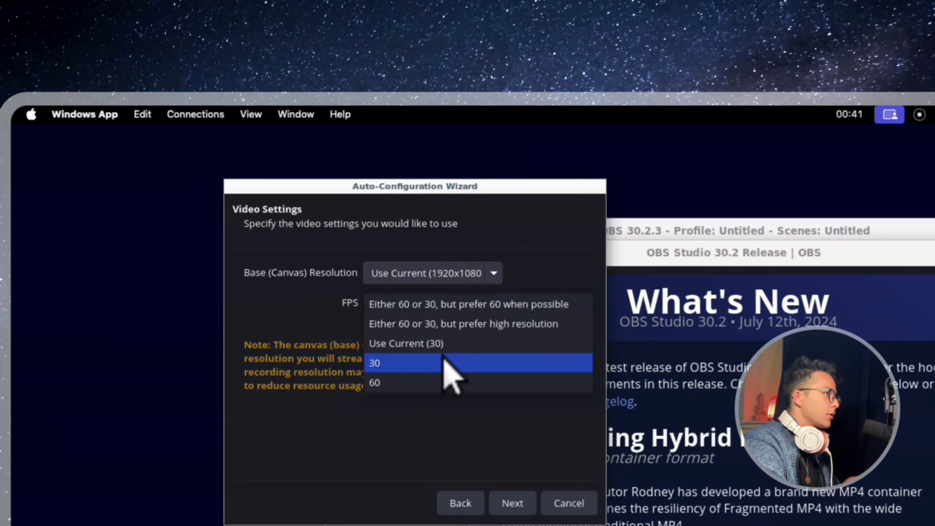
{"action": "left_click", "coordinate": [444, 363]}
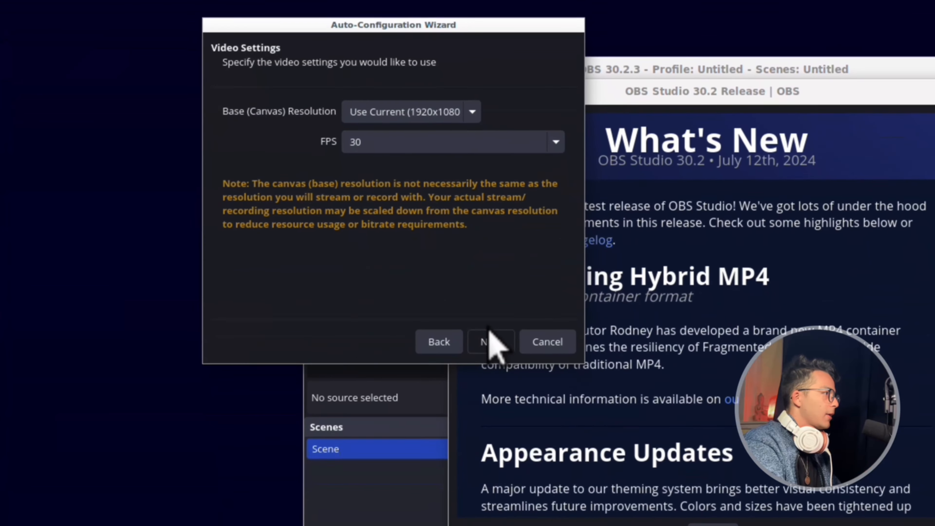
{"action": "left_click", "coordinate": [510, 503]}
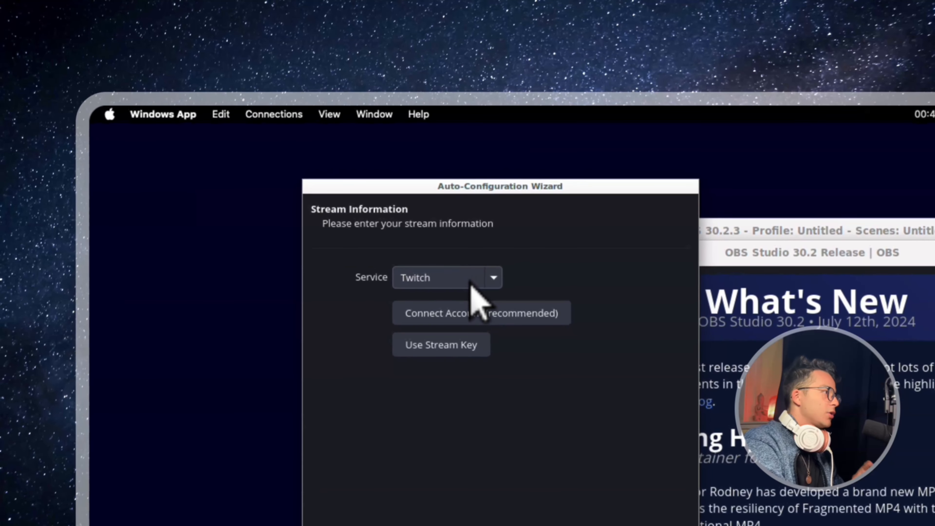
- Set the wizard's streaming service to YouTube - RTMPS and try to connect an account, postponing the Ubuntu upgrade
{"action": "left_click", "coordinate": [471, 284]}
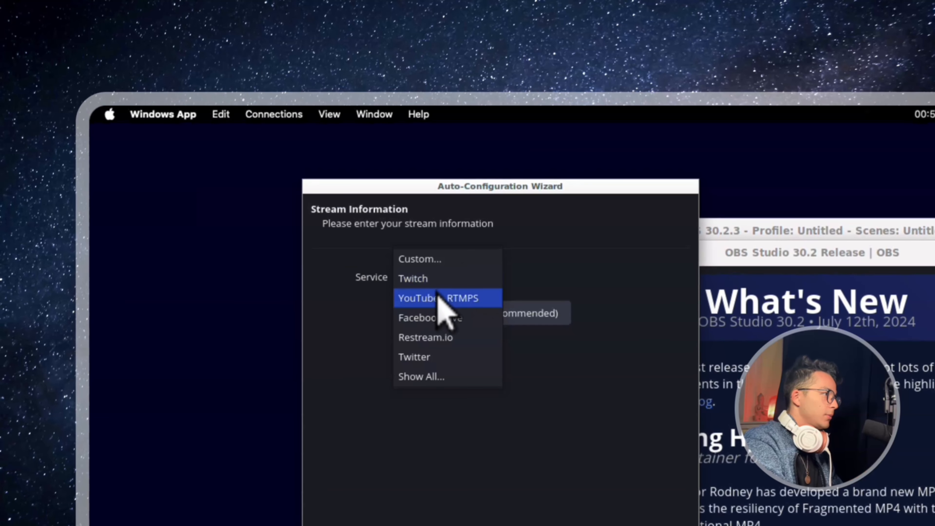
{"action": "left_click", "coordinate": [440, 298]}
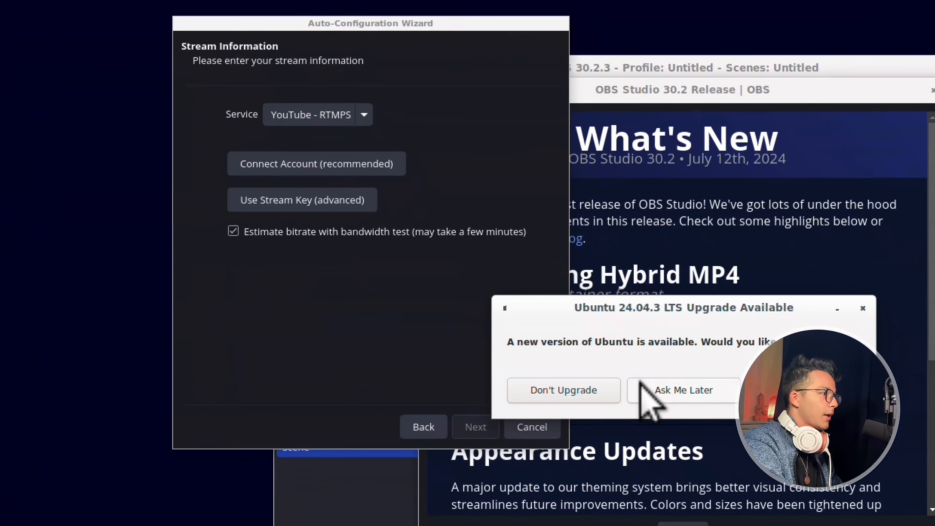
{"action": "left_click", "coordinate": [637, 386]}
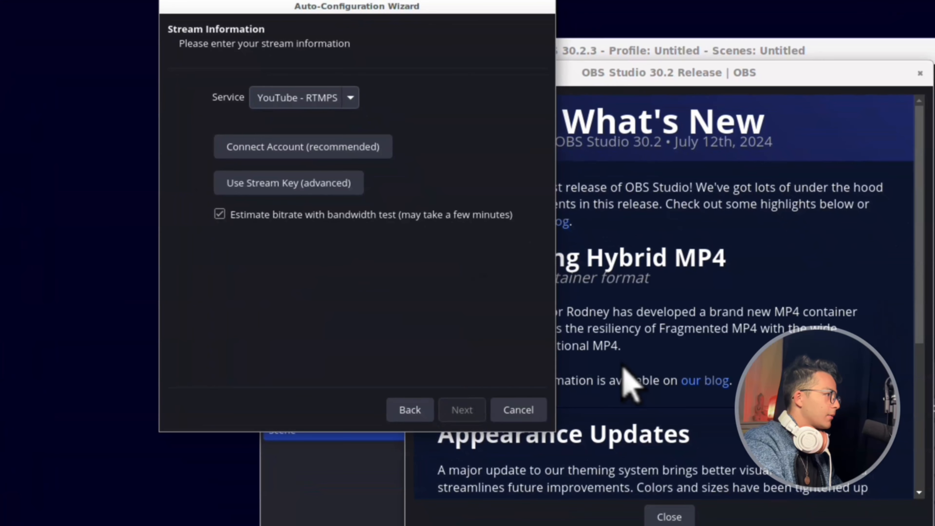
{"action": "left_click", "coordinate": [294, 151]}
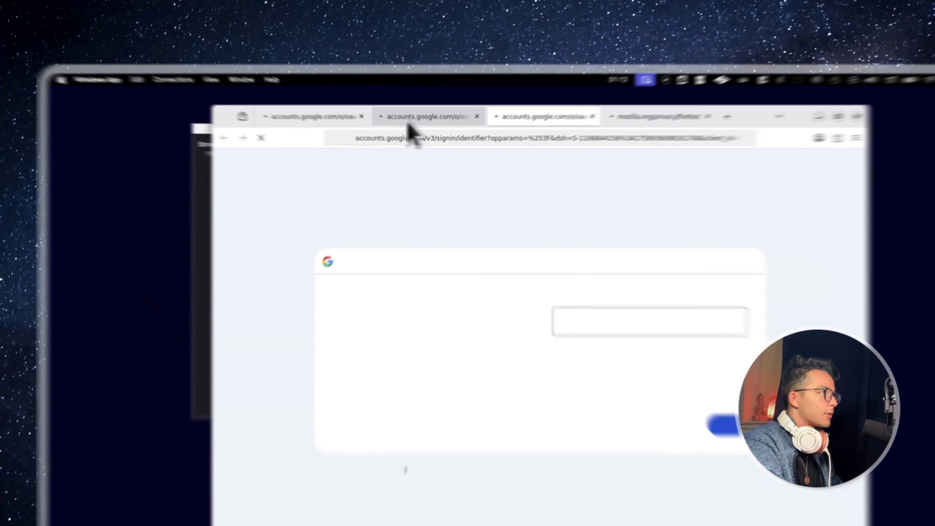
- Close the Google sign-in browser tabs, the unfinished auto-configuration wizard and the OBS release notes
{"action": "left_click", "coordinate": [372, 92]}
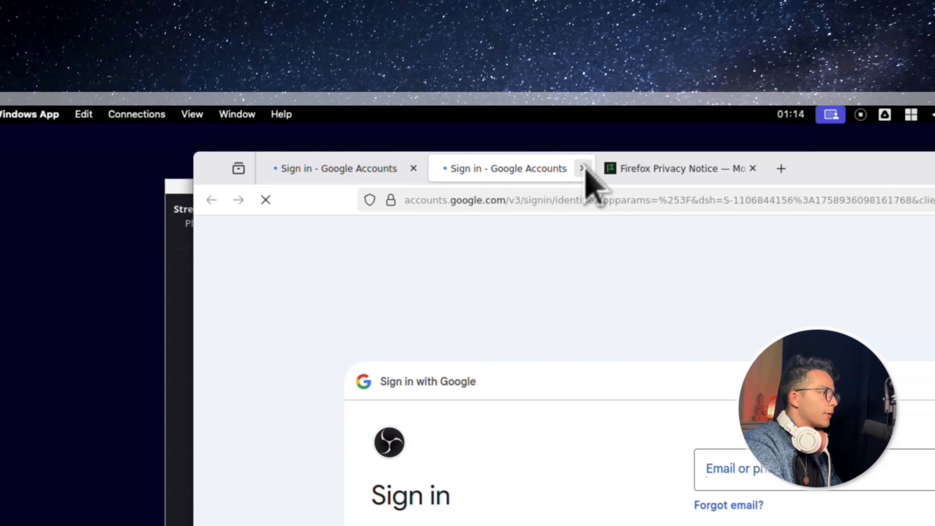
{"action": "left_click", "coordinate": [582, 168]}
{"action": "left_click", "coordinate": [582, 168]}
{"action": "left_click", "coordinate": [413, 168]}
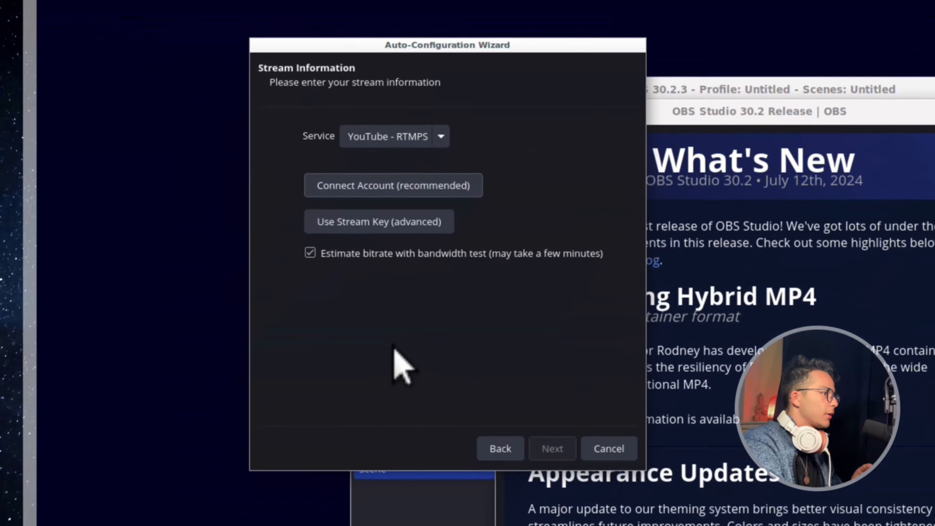
{"action": "left_click", "coordinate": [593, 450]}
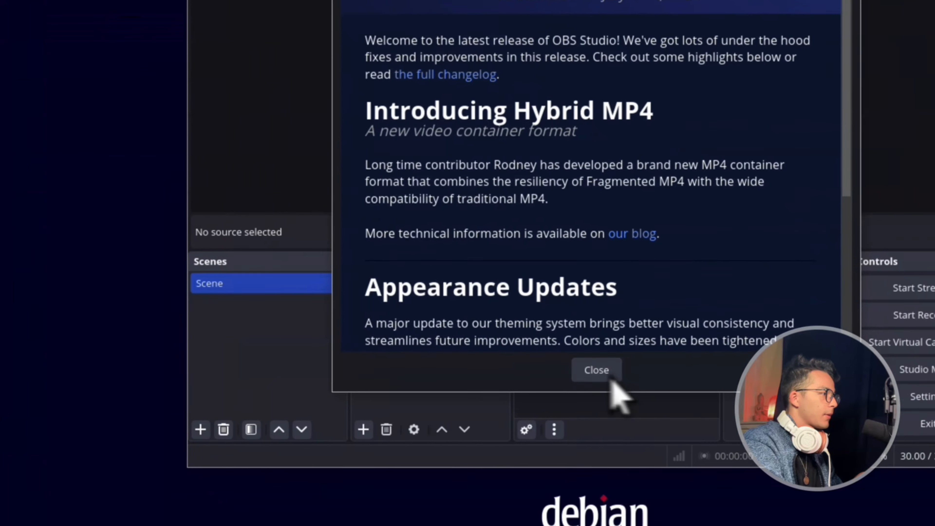
{"action": "left_click", "coordinate": [608, 376]}
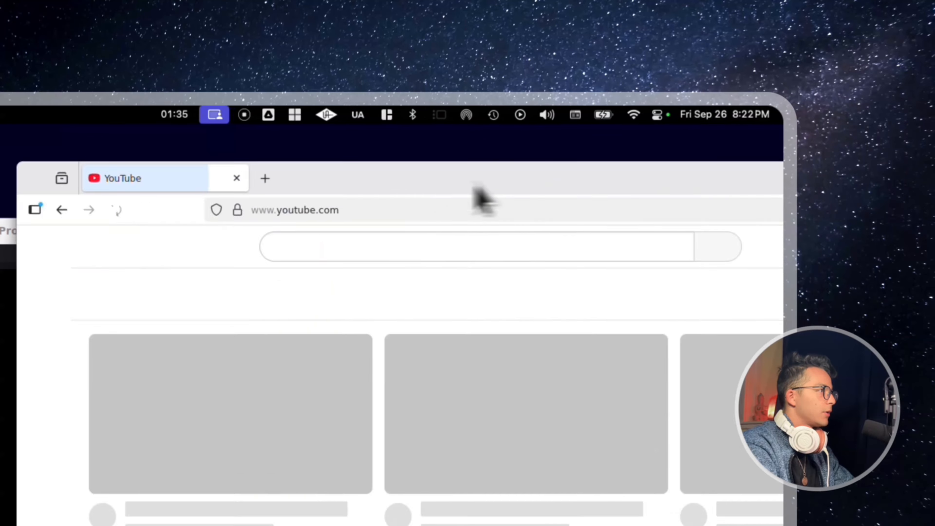
- Search for gmail in the remote browser, open its sign-in page and submit the account's e-mail
{"action": "left_click_drag", "start_coordinate": [473, 187], "coordinate": [354, 187]}
{"action": "left_click", "coordinate": [311, 214]}
{"action": "type", "text": "gma"}
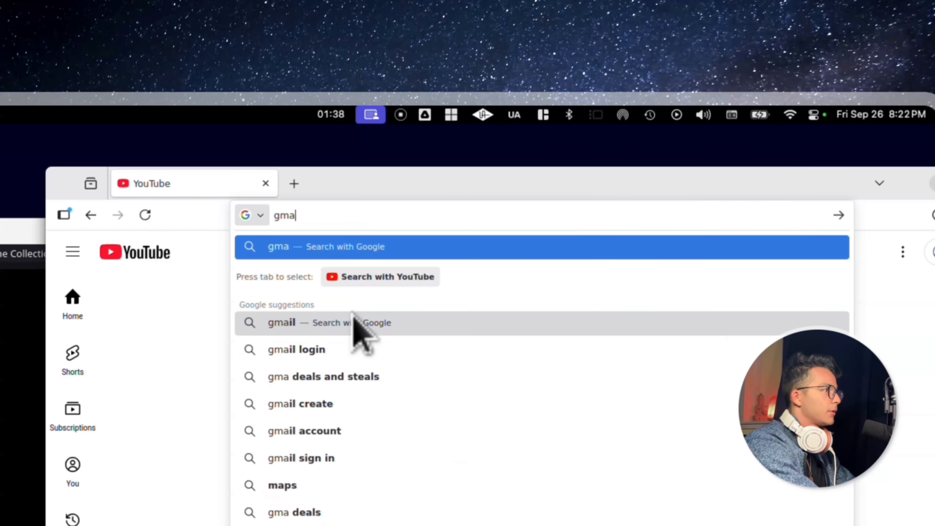
{"action": "type", "text": "il"}
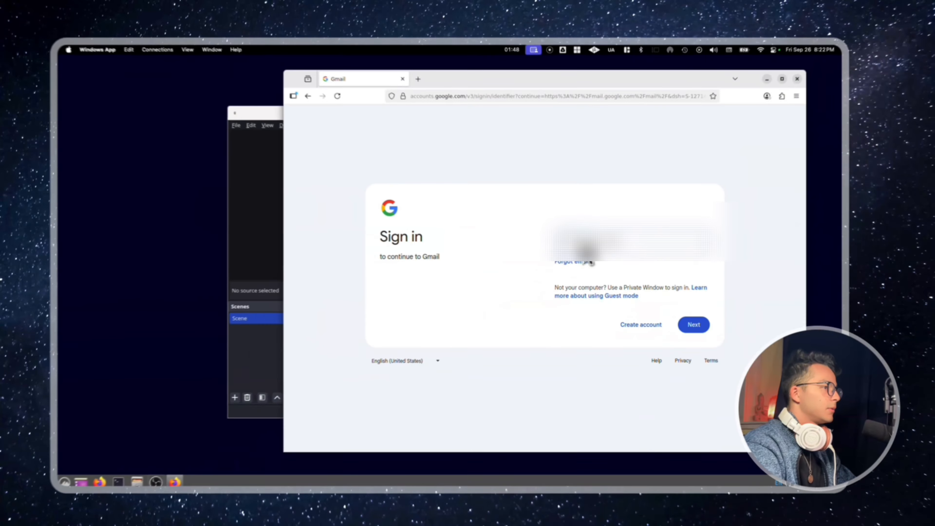
{"action": "key", "text": "Return"}
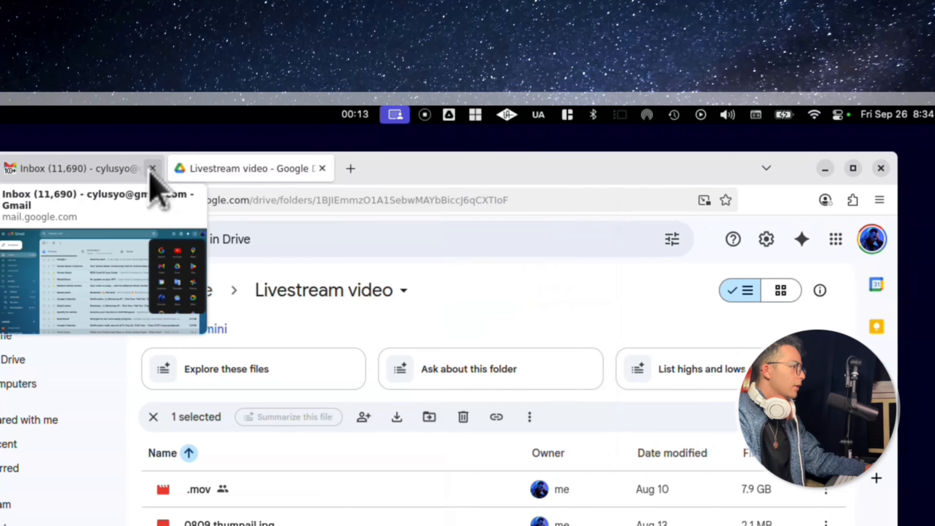
- Close the Gmail inbox tab and move the browser window showing the Livestream video Drive folder
{"action": "left_click", "coordinate": [153, 168]}
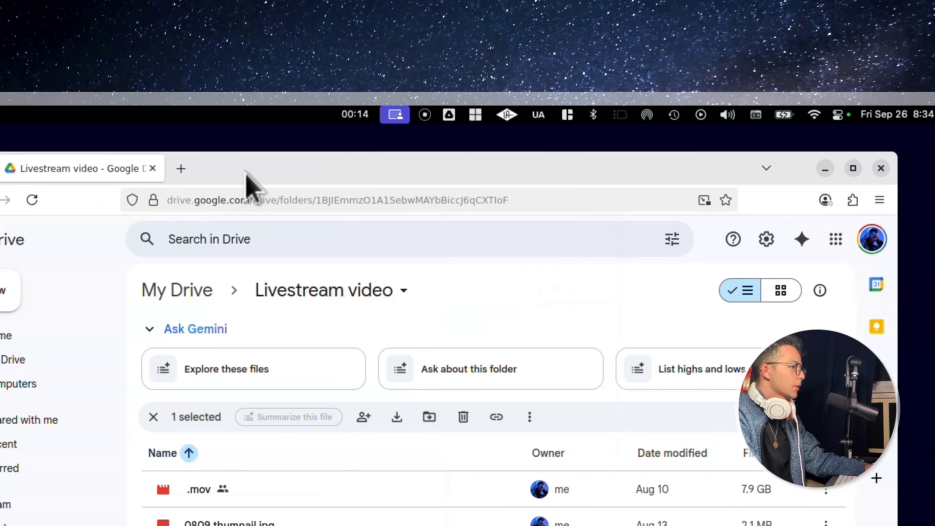
{"action": "left_click_drag", "start_coordinate": [244, 170], "coordinate": [334, 169]}
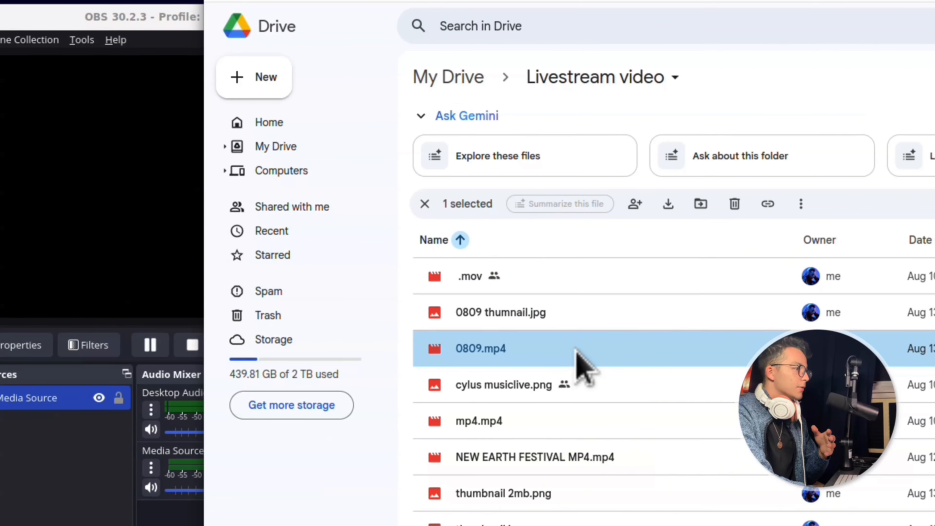
- Download 0809.mp4 from the Livestream video folder in Drive, accepting the download without a virus scan
{"action": "right_click", "coordinate": [578, 351]}
{"action": "key", "text": "Escape"}
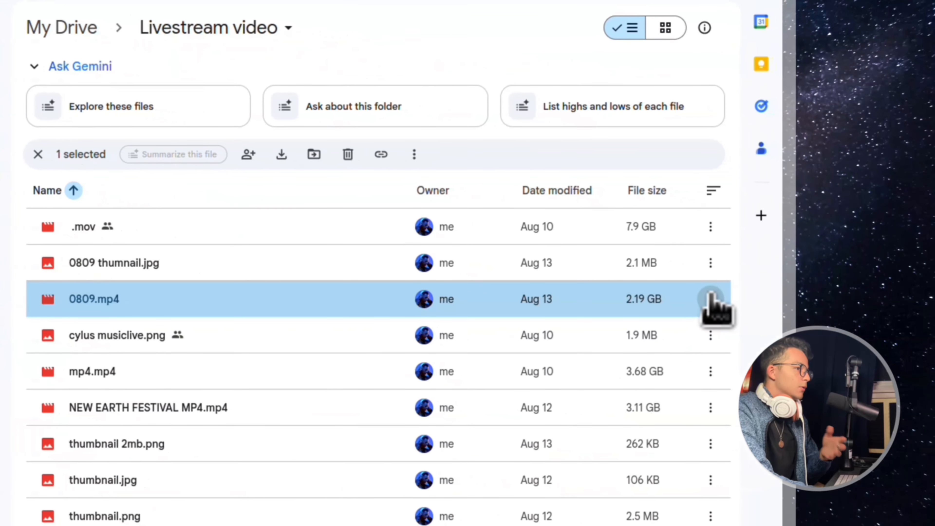
{"action": "left_click", "coordinate": [711, 299]}
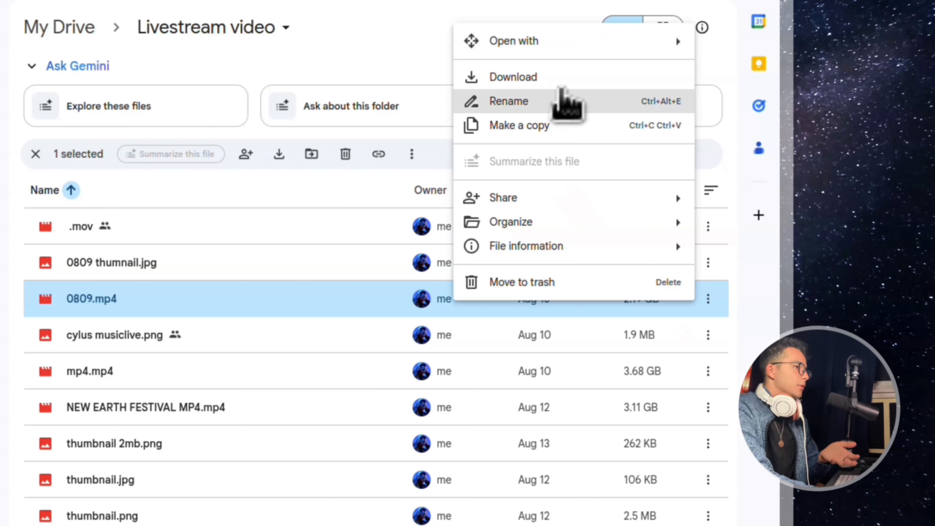
{"action": "left_click", "coordinate": [568, 79]}
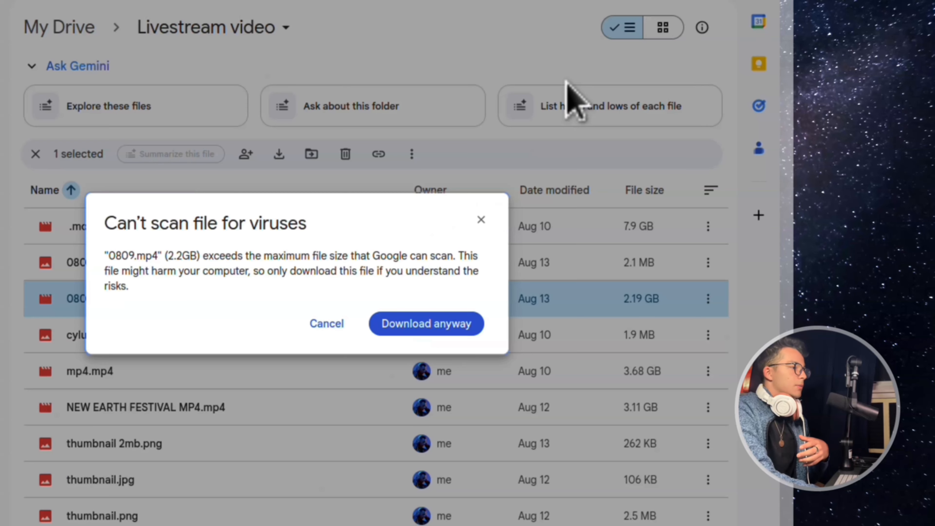
{"action": "left_click", "coordinate": [439, 326]}
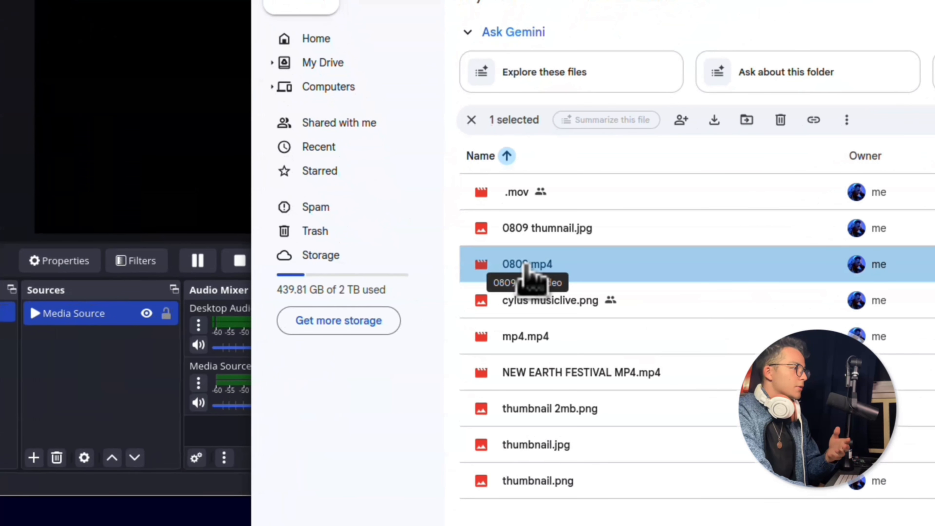
- Preview 0809.mp4 in Drive and play it from about 11:46
{"action": "double_click", "coordinate": [96, 299]}
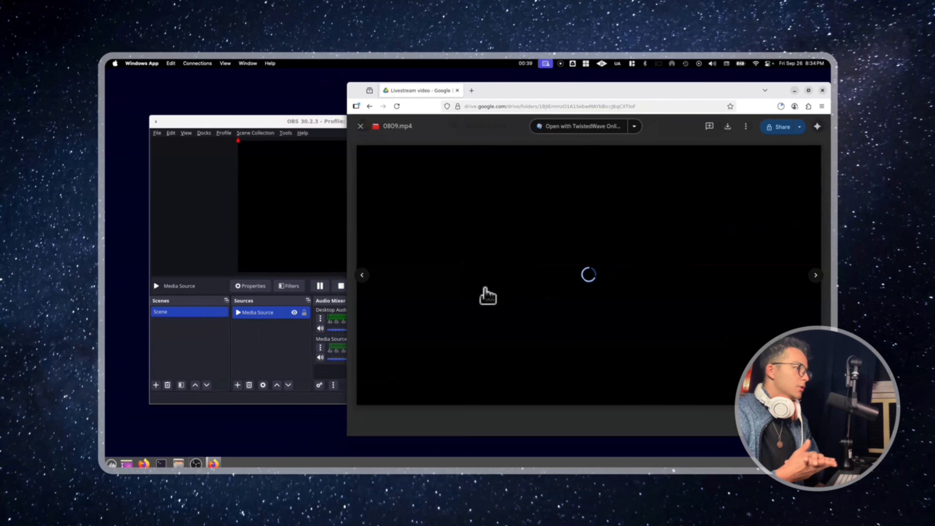
{"action": "left_click", "coordinate": [403, 389]}
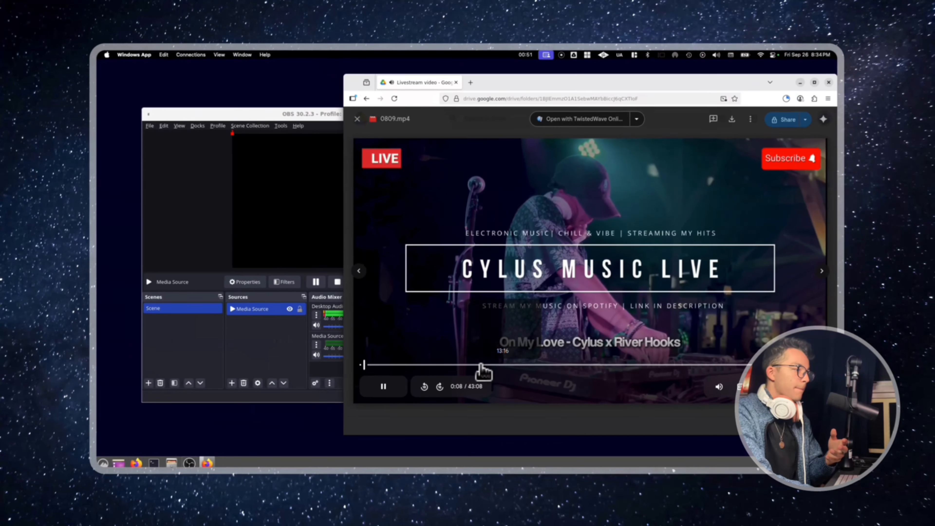
{"action": "left_click", "coordinate": [464, 271]}
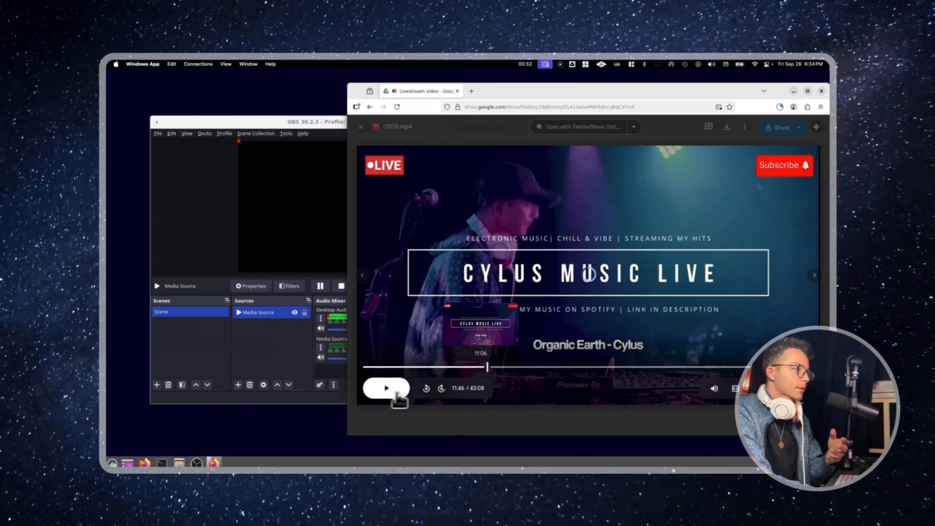
{"action": "left_click", "coordinate": [404, 395]}
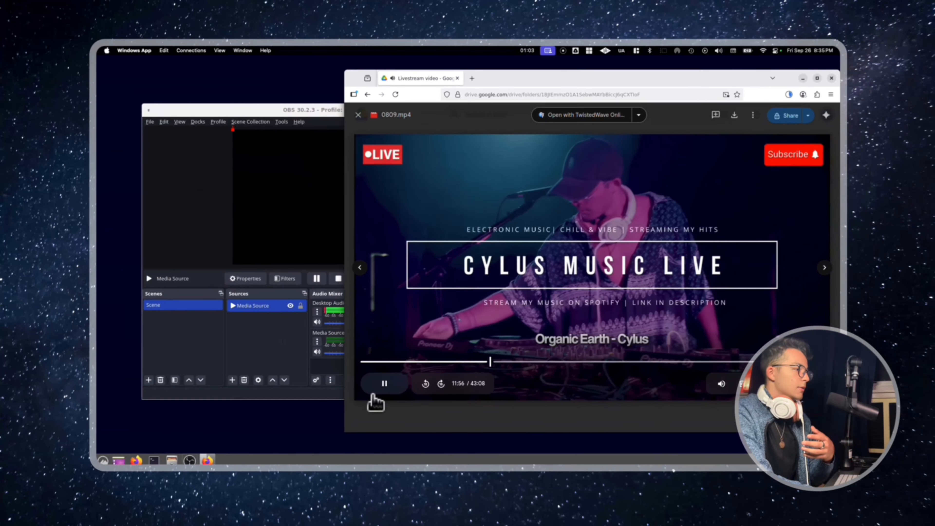
{"action": "left_click", "coordinate": [308, 226]}
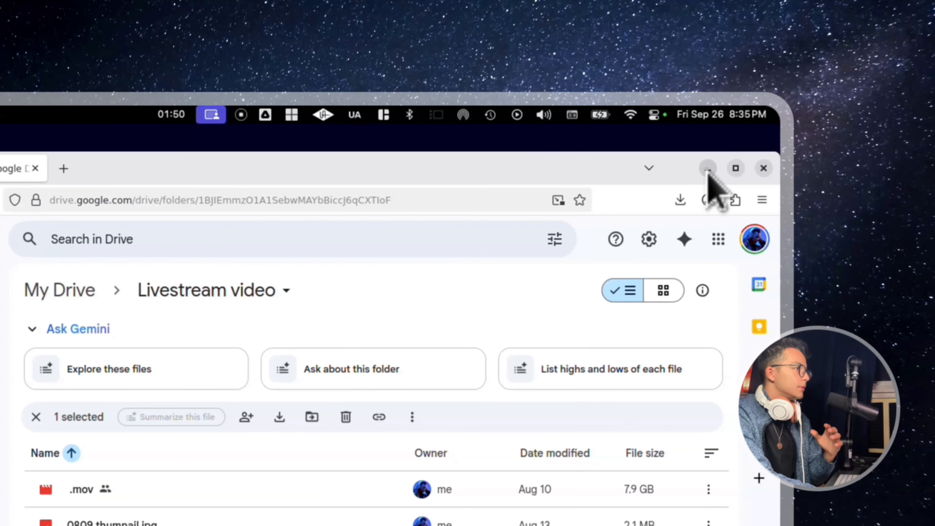
- Minimize the browser, then bring the OBS window to the front and reposition it
{"action": "left_click", "coordinate": [708, 169]}
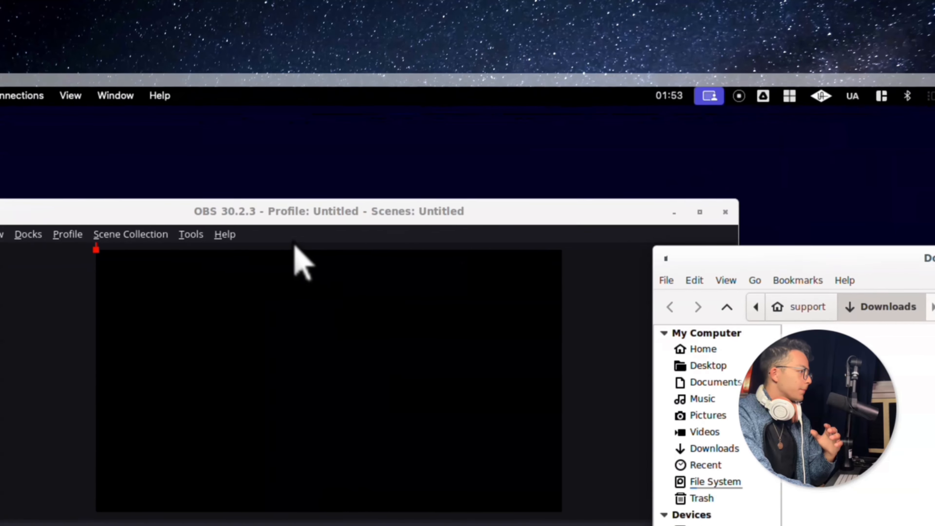
{"action": "left_click", "coordinate": [16, 219]}
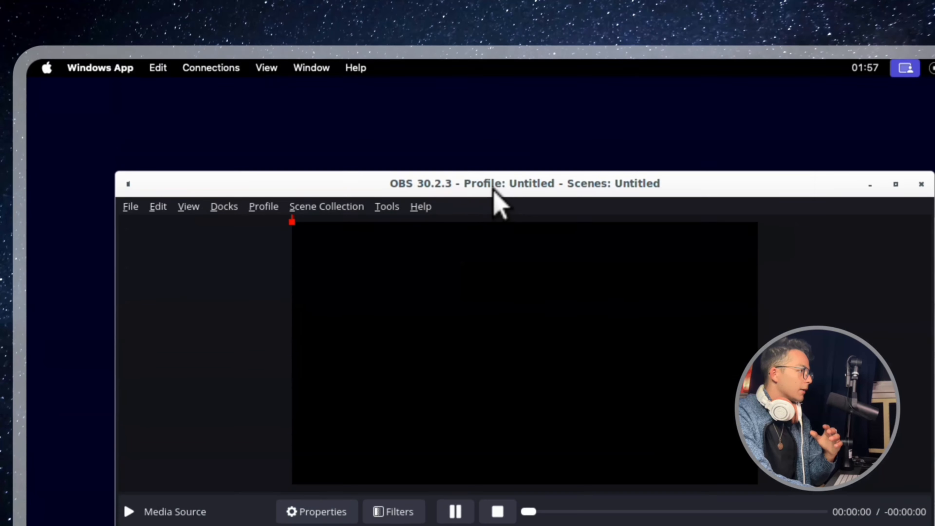
{"action": "left_click_drag", "start_coordinate": [506, 7], "coordinate": [545, 0]}
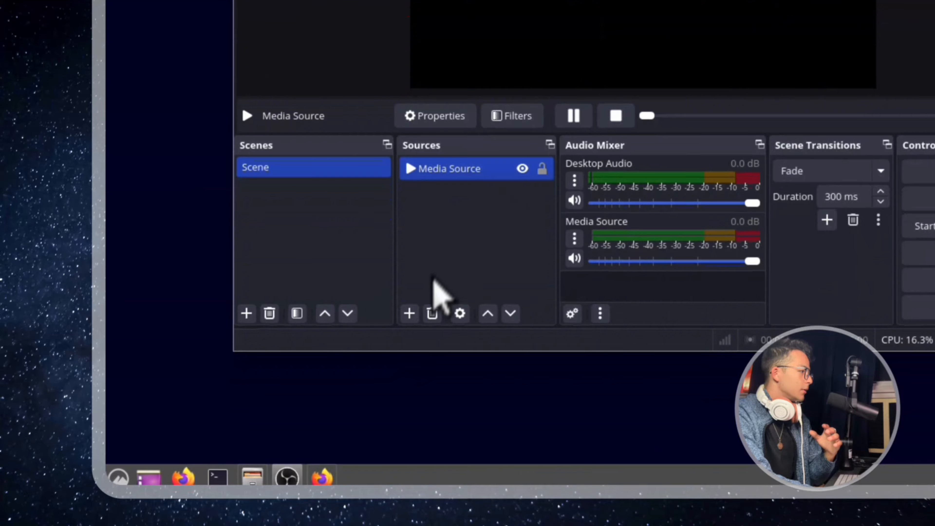
- Remove the existing Media Source from the scene and create a new visible Media Source in its place
{"action": "left_click", "coordinate": [432, 313]}
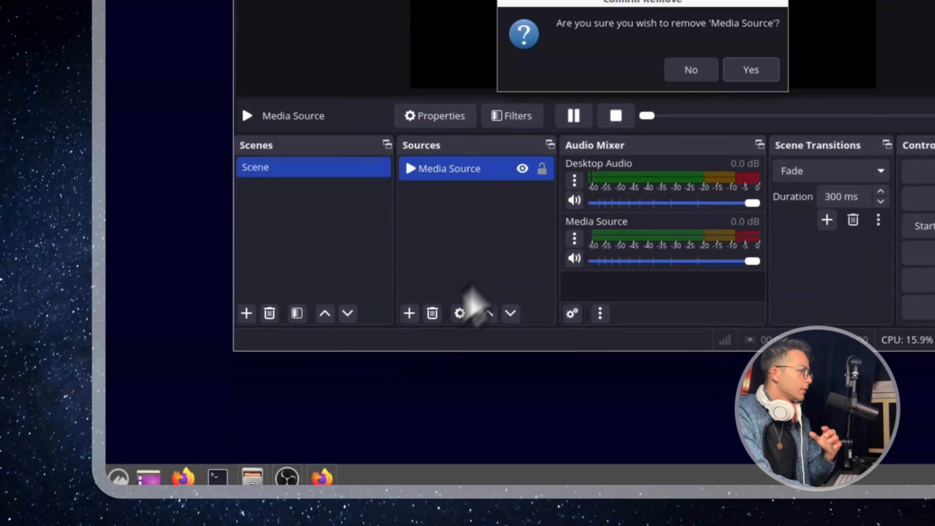
{"action": "left_click", "coordinate": [733, 70]}
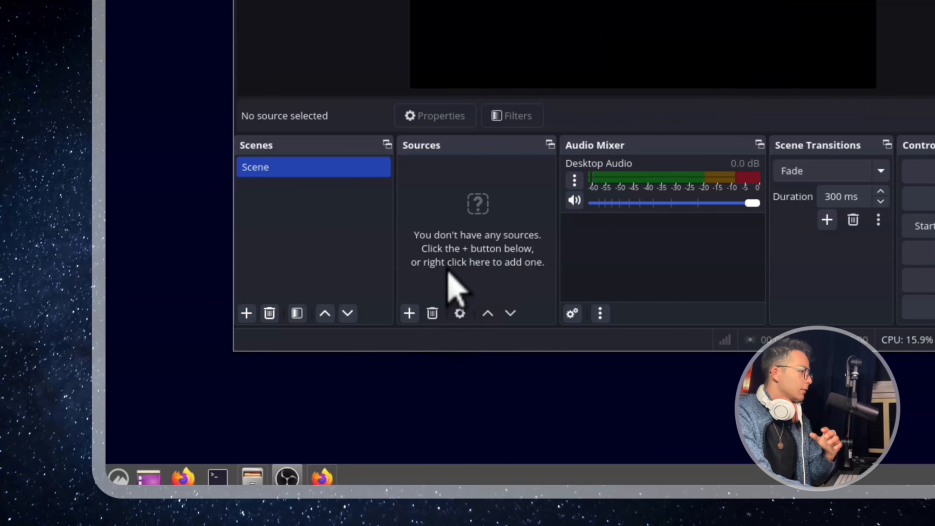
{"action": "left_click", "coordinate": [409, 314]}
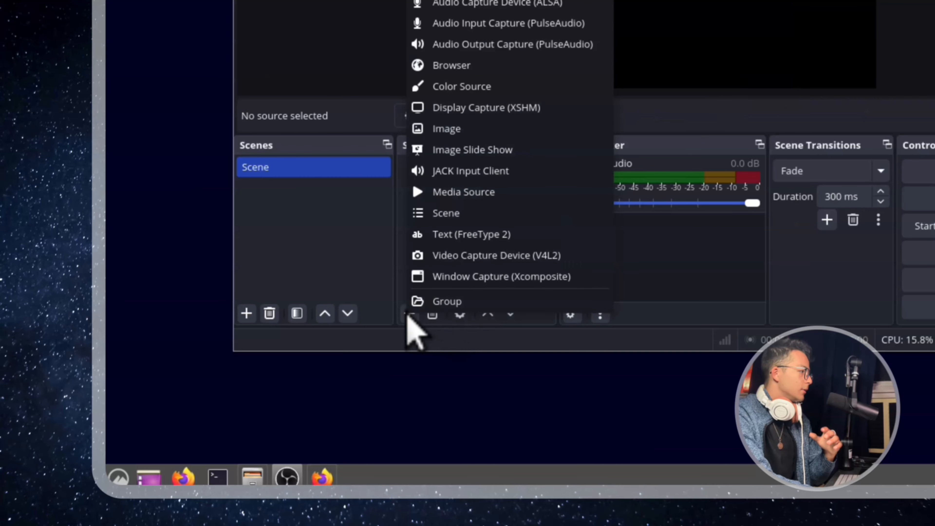
{"action": "left_click", "coordinate": [462, 199]}
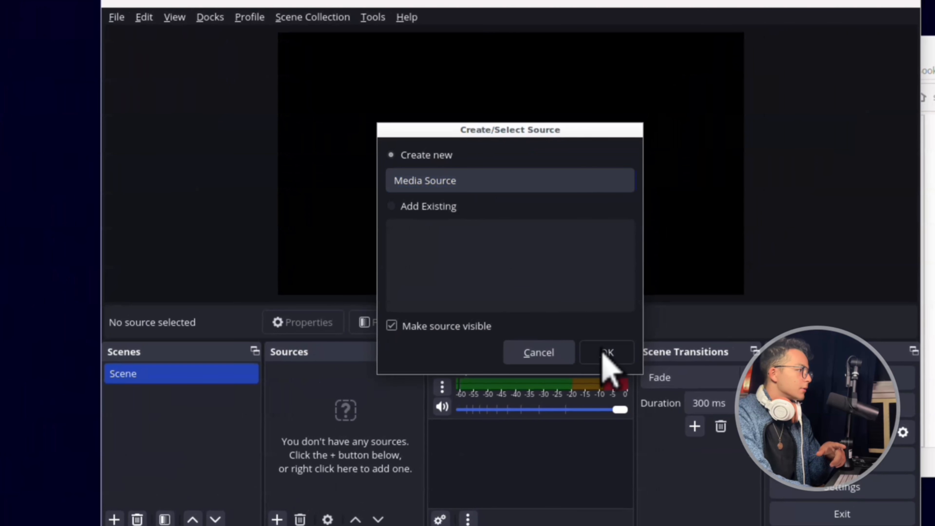
{"action": "left_click", "coordinate": [606, 352]}
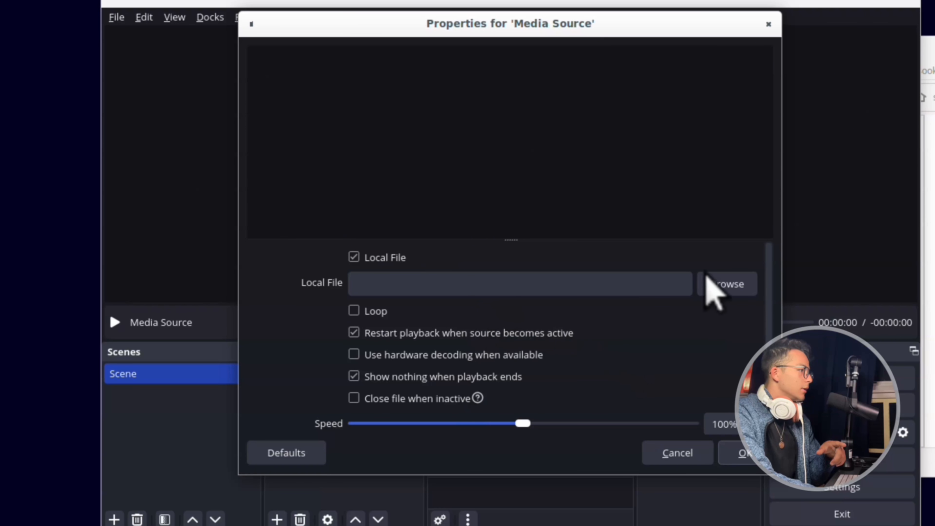
- Set 0809.mp4 from the Downloads folder as the source's local file, enable Loop and accept the properties
{"action": "left_click", "coordinate": [380, 280]}
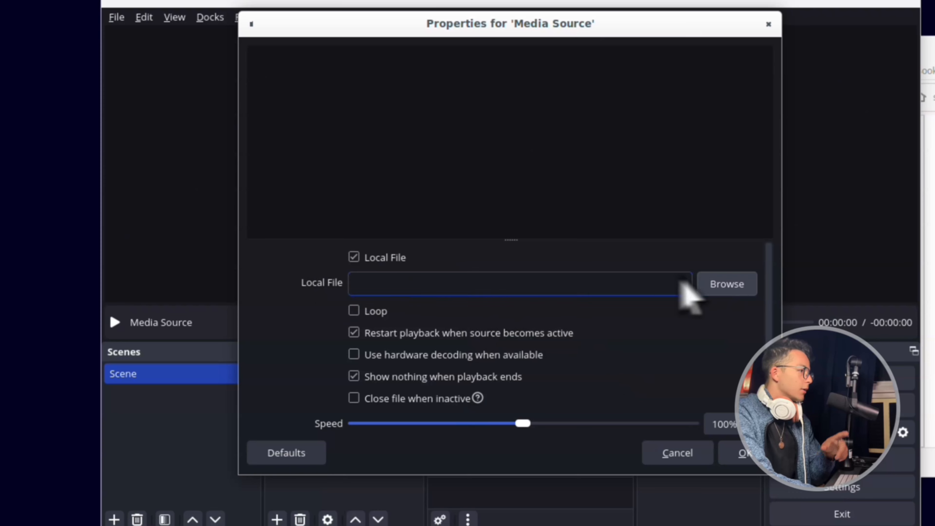
{"action": "left_click", "coordinate": [727, 284]}
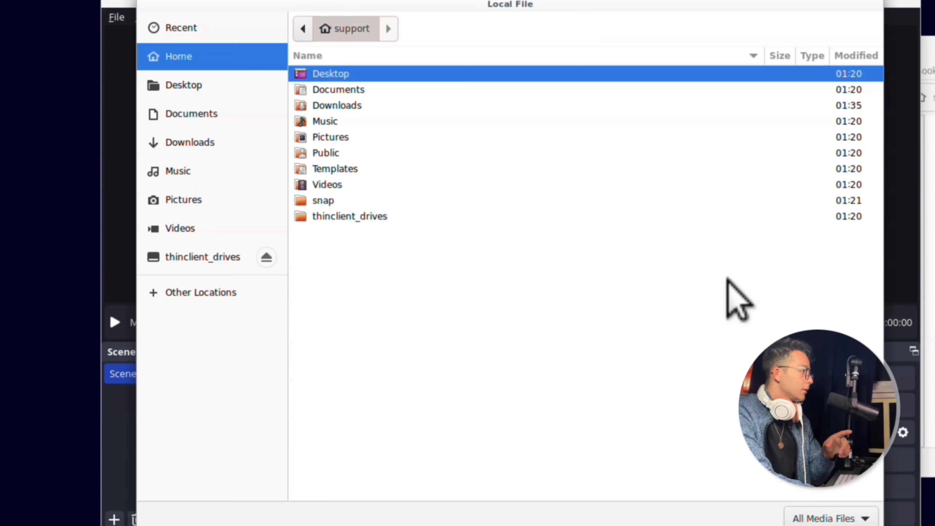
{"action": "left_click", "coordinate": [333, 105]}
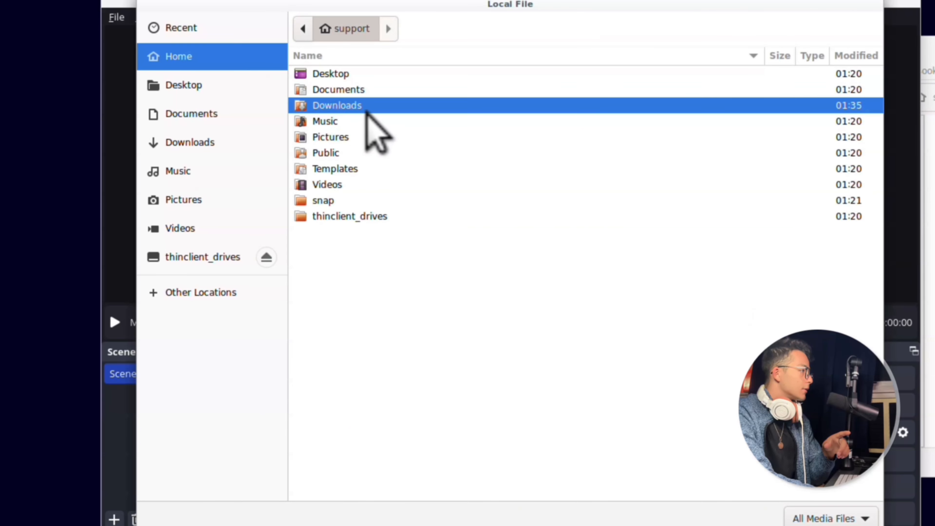
{"action": "double_click", "coordinate": [373, 105]}
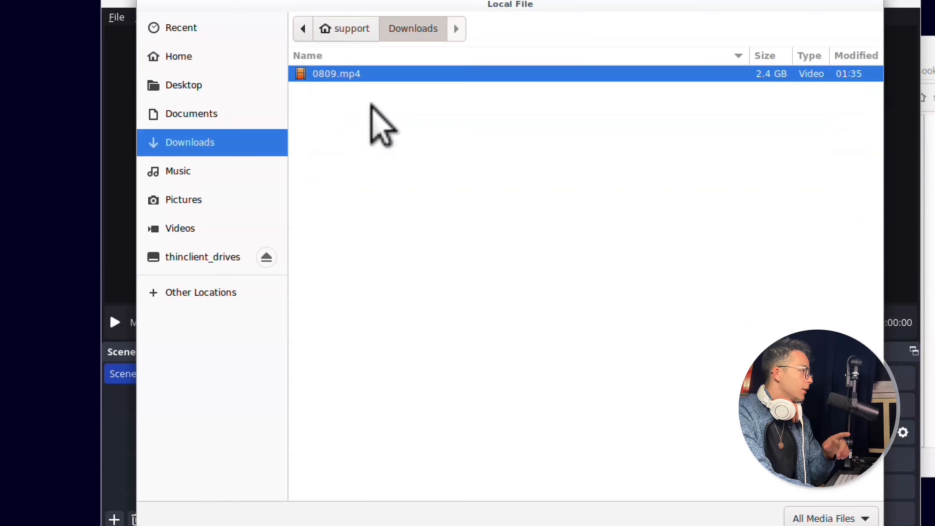
{"action": "double_click", "coordinate": [350, 74]}
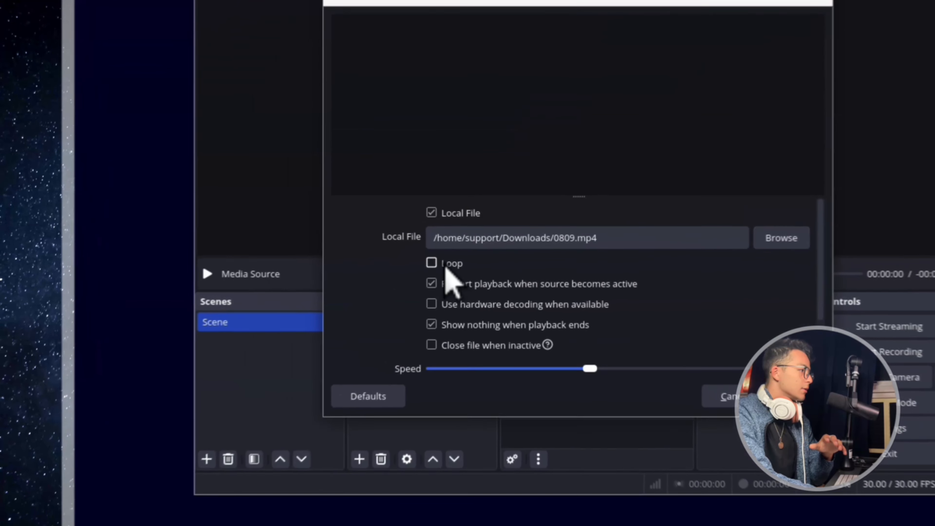
{"action": "left_click", "coordinate": [446, 264]}
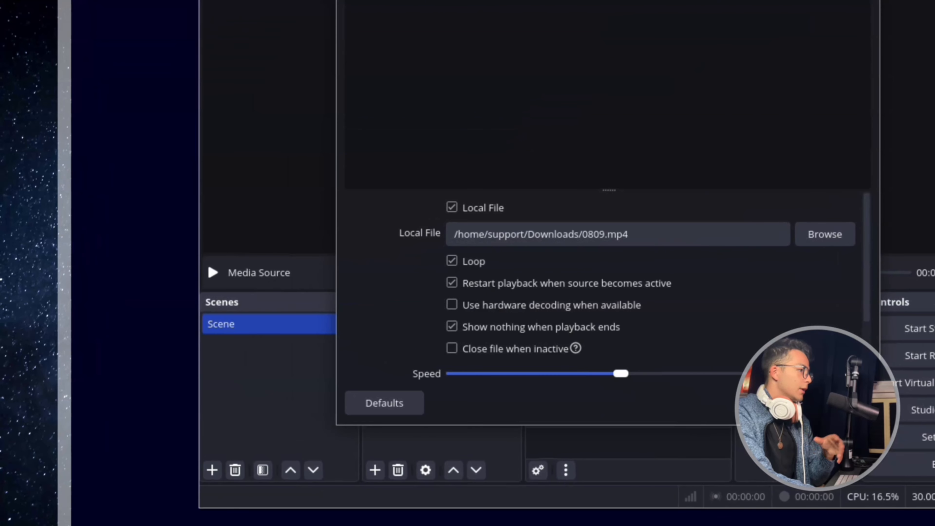
{"action": "left_click", "coordinate": [769, 403]}
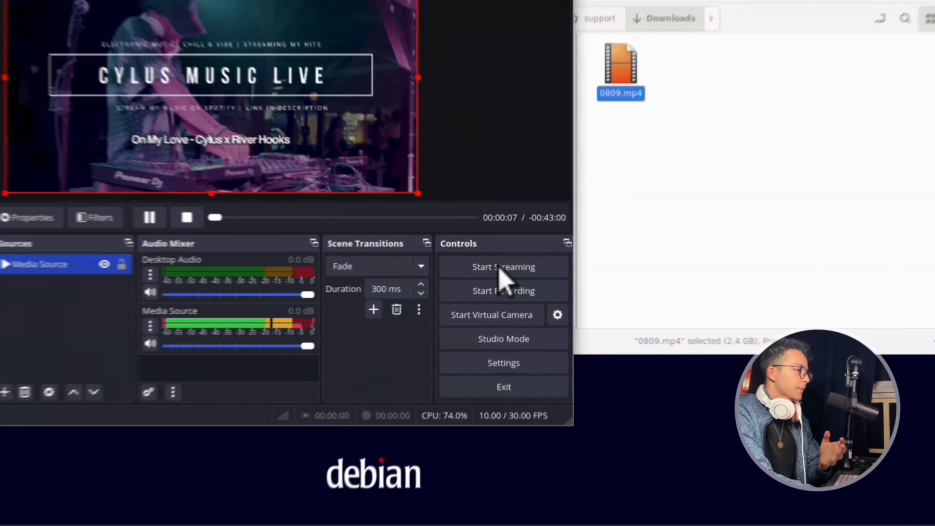
- Set the streaming service in the OBS stream settings to YouTube - RTMPS
{"action": "left_click", "coordinate": [536, 310]}
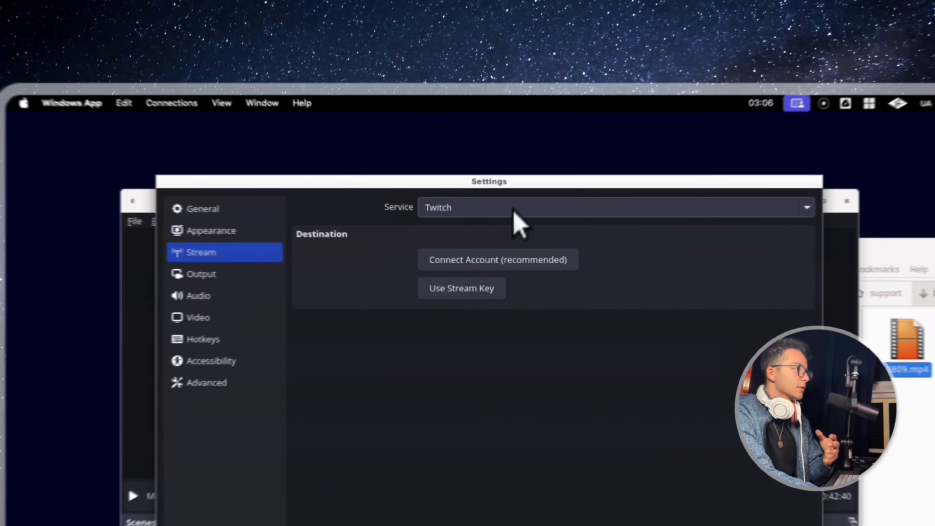
{"action": "left_click", "coordinate": [390, 123]}
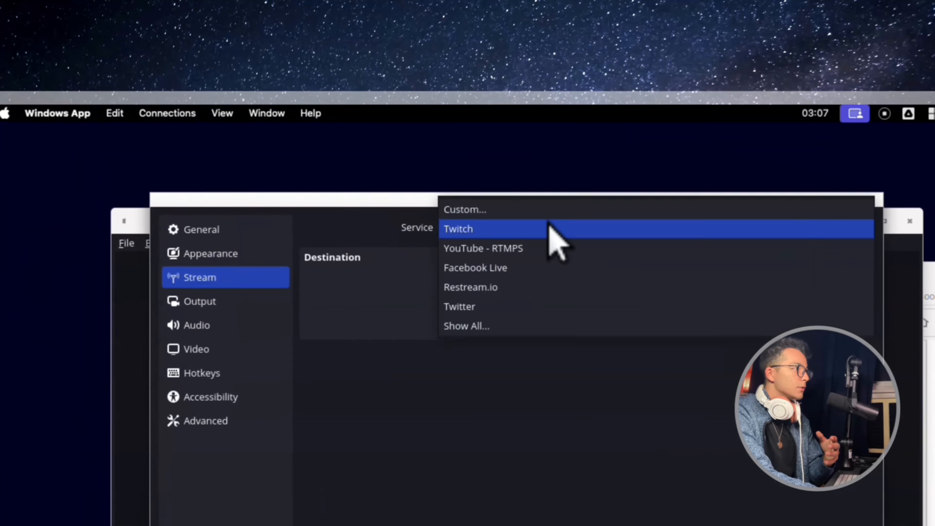
{"action": "left_click", "coordinate": [541, 251]}
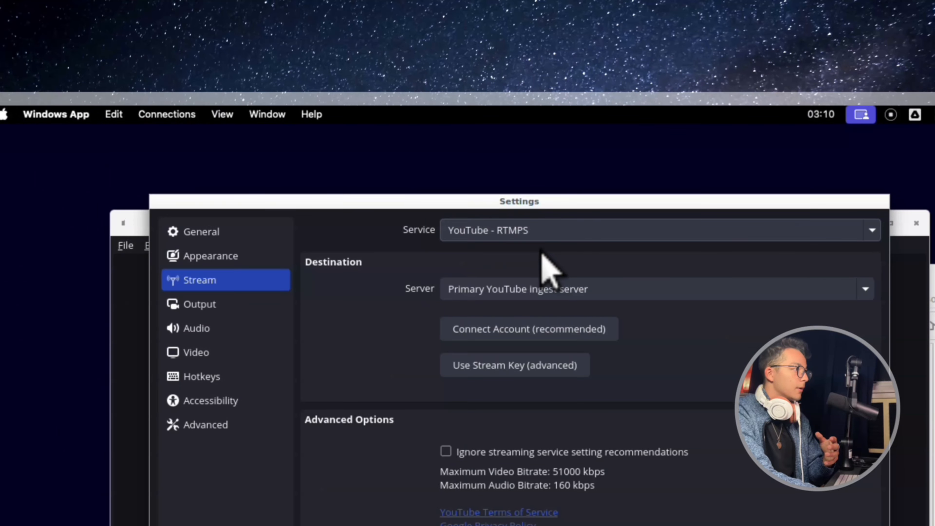
- Try to connect a YouTube account, cancel the browser authorization and save the stream settings
{"action": "left_click", "coordinate": [529, 338]}
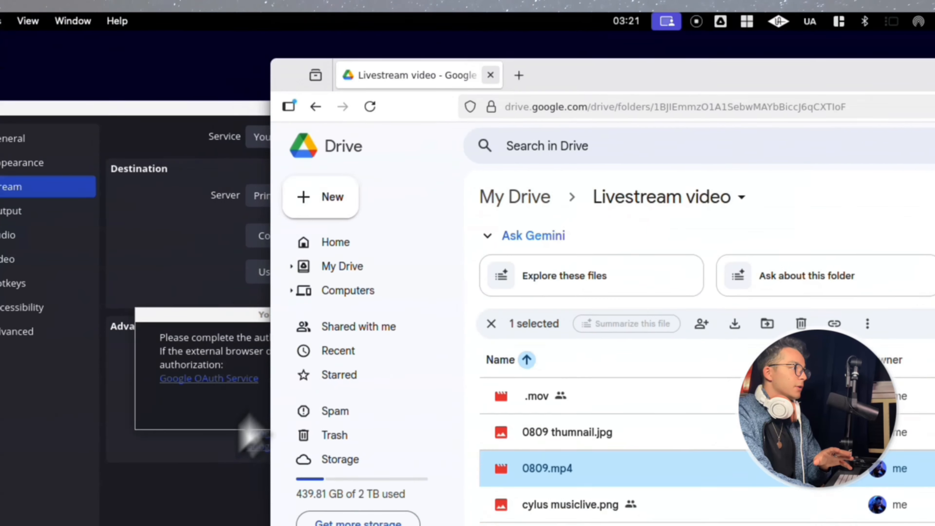
{"action": "left_click", "coordinate": [441, 460]}
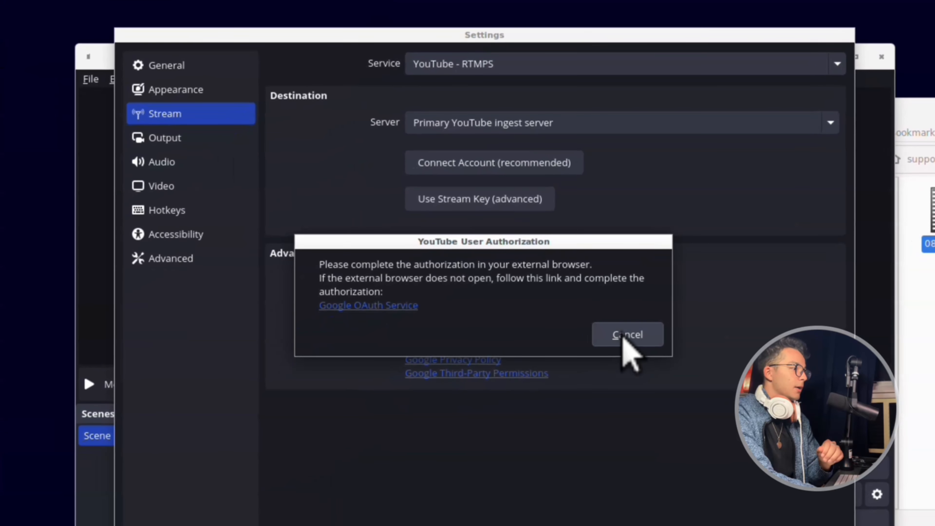
{"action": "left_click", "coordinate": [612, 344]}
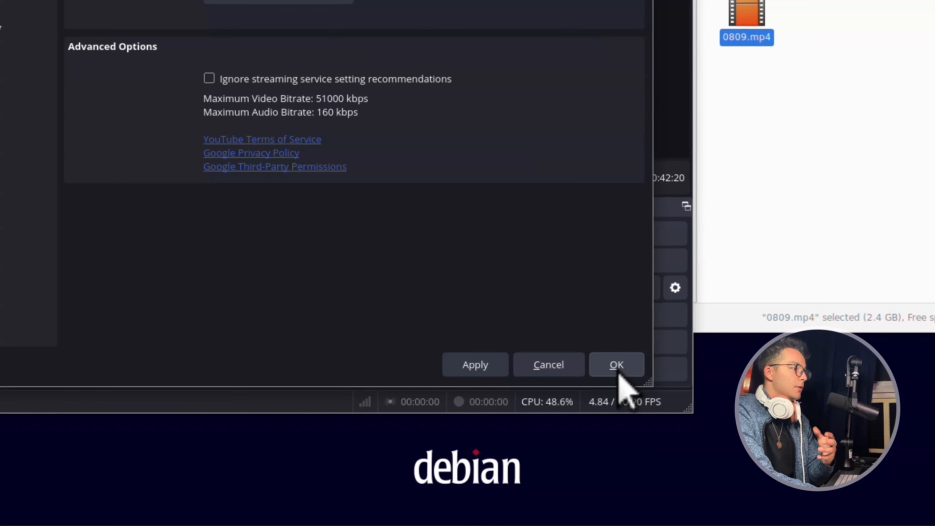
{"action": "left_click", "coordinate": [623, 372]}
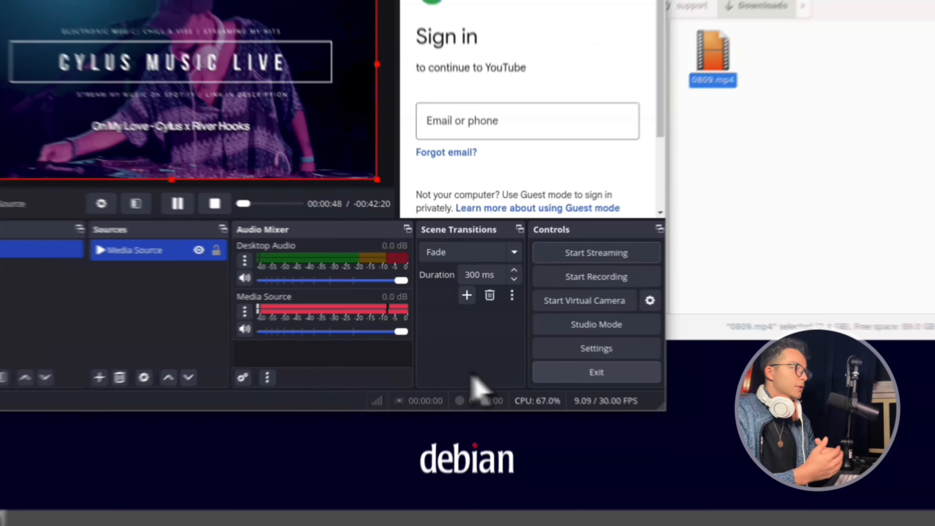